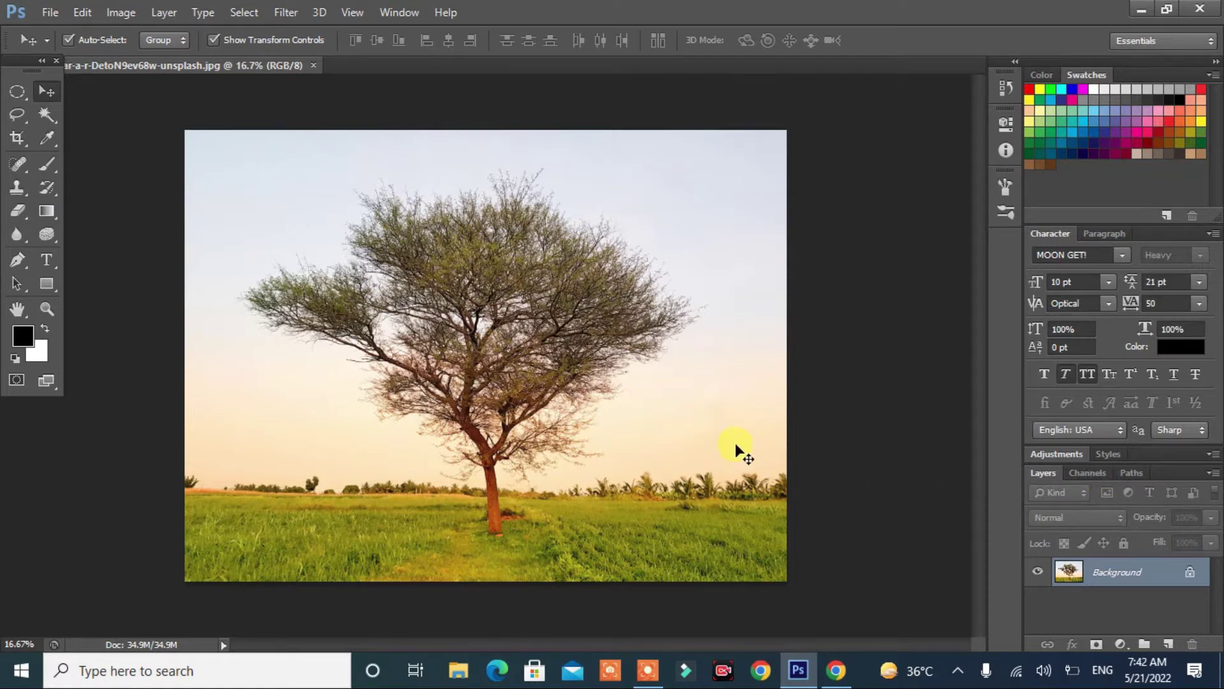
Show the Blue channel alone in the Channels panel and bring up Levels for it.
{"action": "left_click", "coordinate": [1088, 473]}
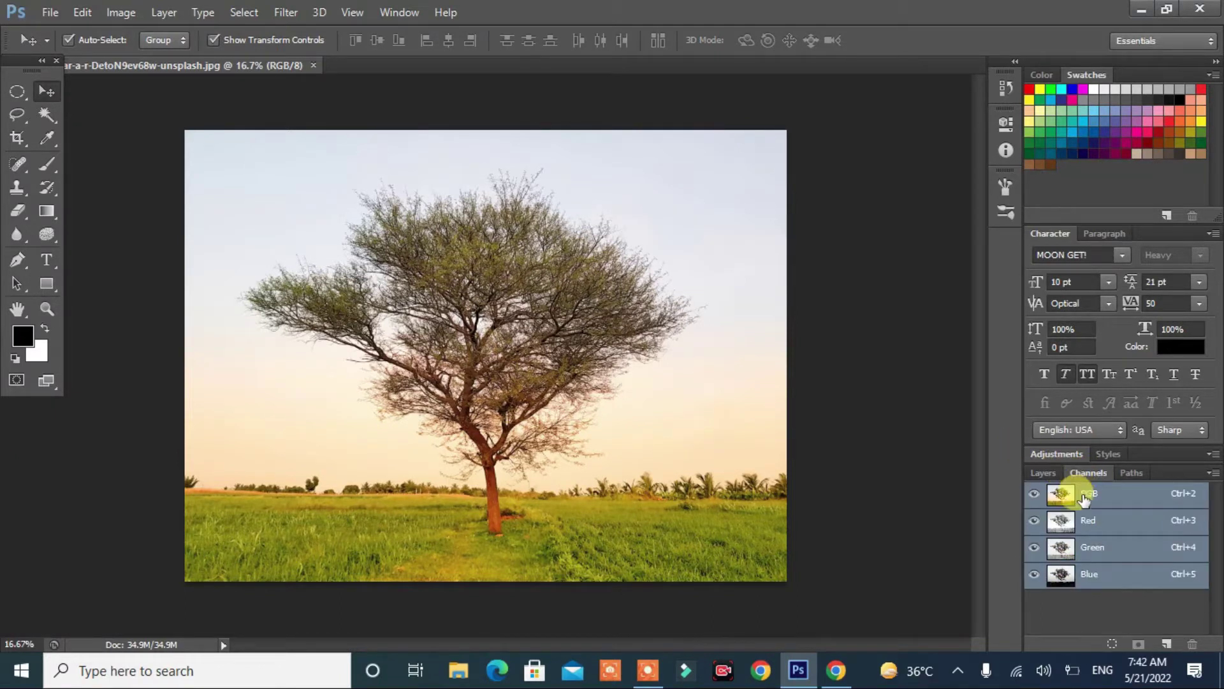
{"action": "left_click", "coordinate": [1062, 575]}
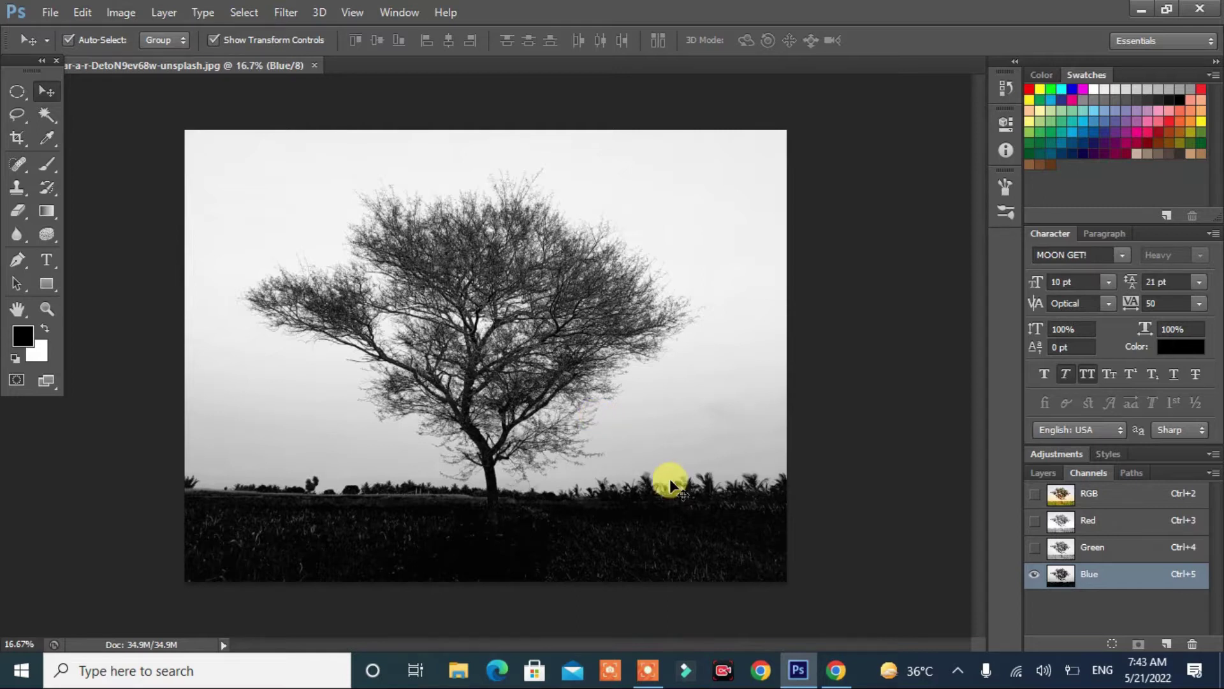
{"action": "key", "text": "ctrl+l"}
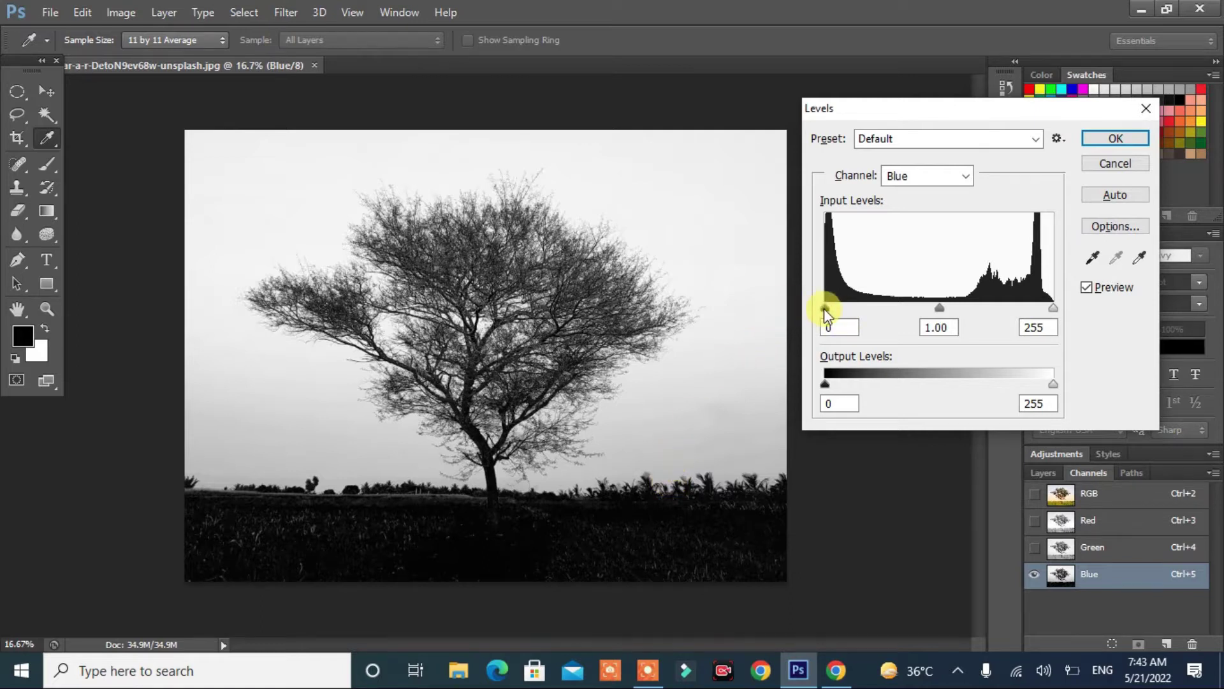
Apply Levels to the Blue channel with input values 39, 1.00 and 188.
{"action": "left_click_drag", "start_coordinate": [824, 309], "coordinate": [839, 311]}
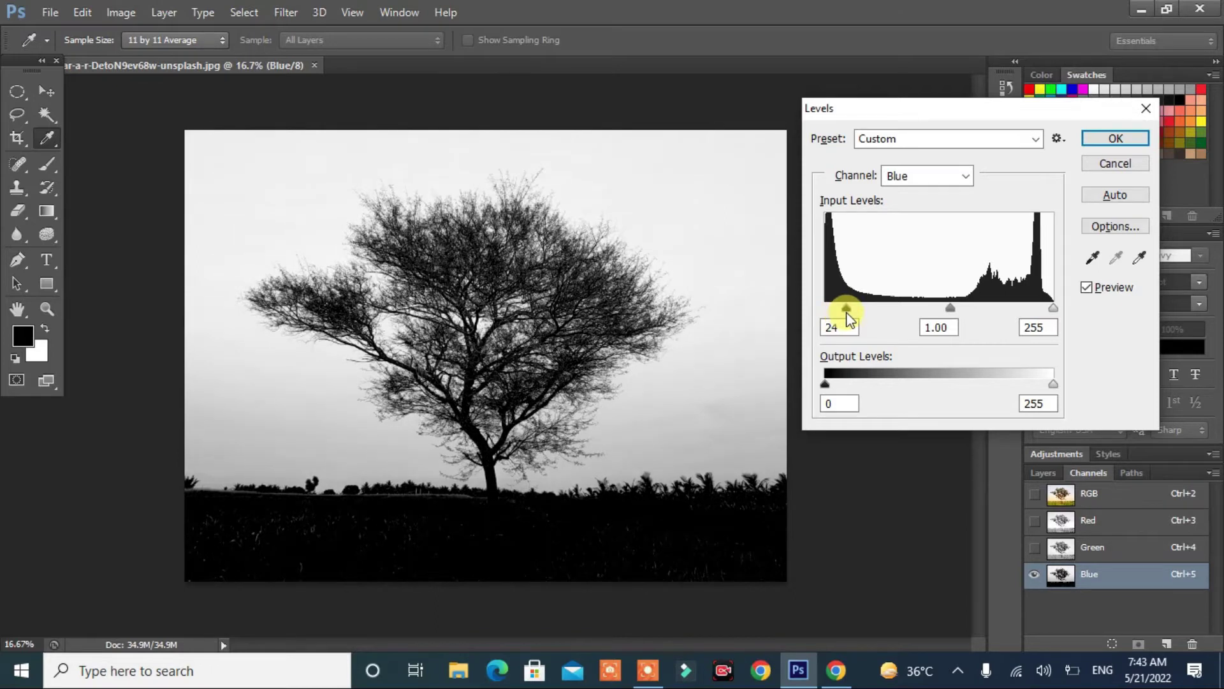
{"action": "left_click_drag", "start_coordinate": [851, 314], "coordinate": [856, 315]}
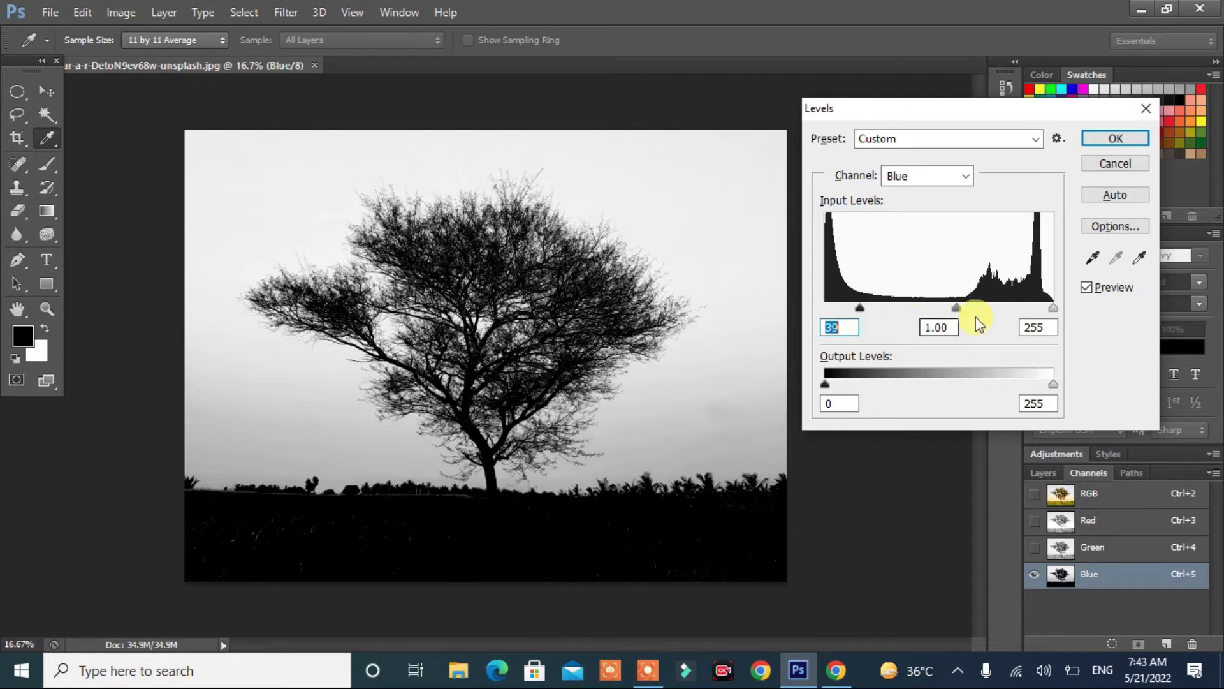
{"action": "left_click_drag", "start_coordinate": [1051, 307], "coordinate": [992, 312]}
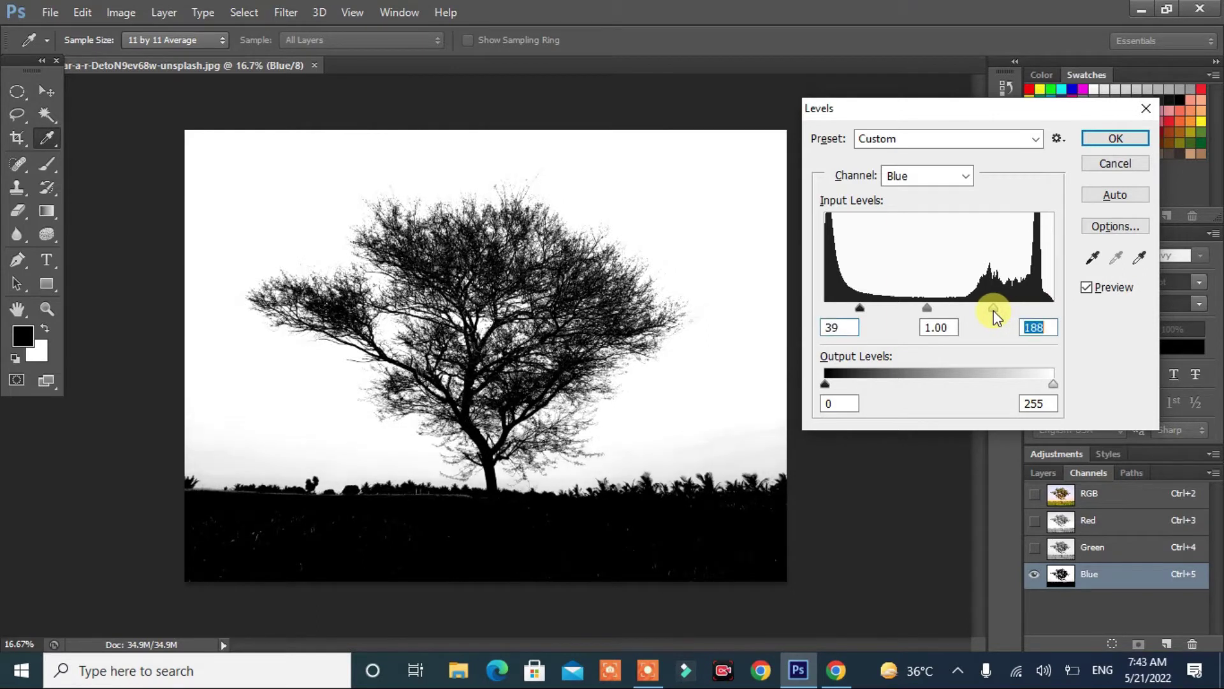
{"action": "left_click", "coordinate": [1107, 140]}
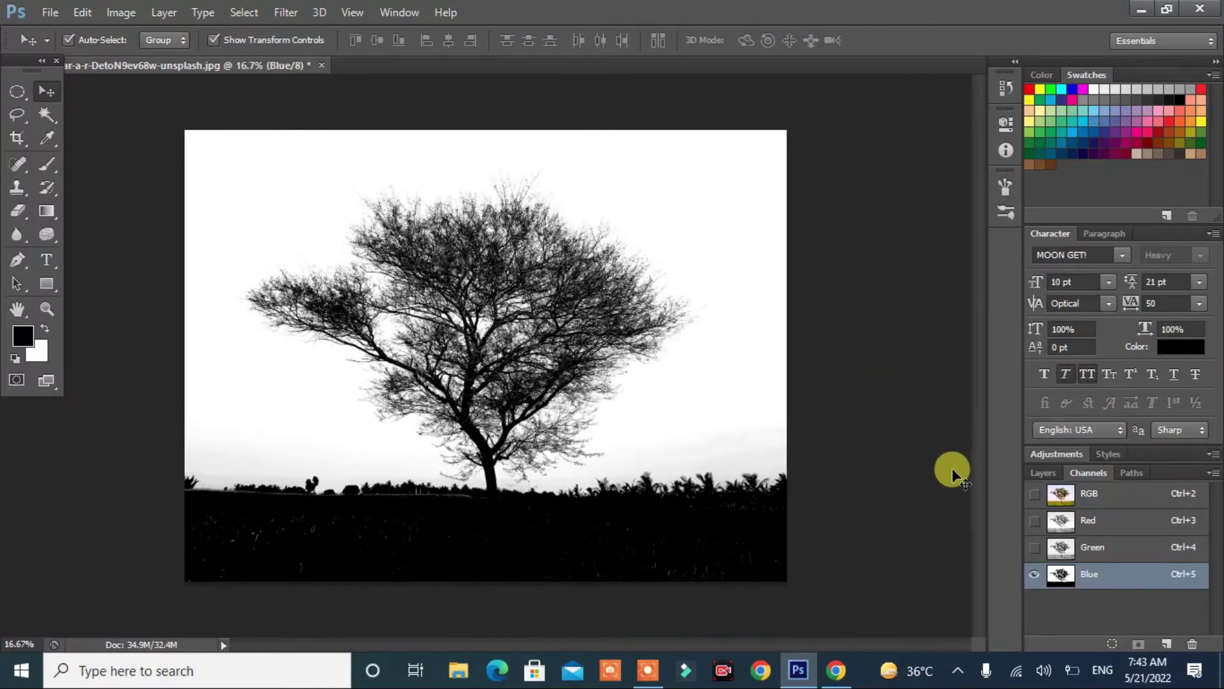
Load the Blue channel as a selection, store it as channel Alpha 1, then deselect.
{"action": "left_click", "coordinate": [1061, 576], "text": "ctrl"}
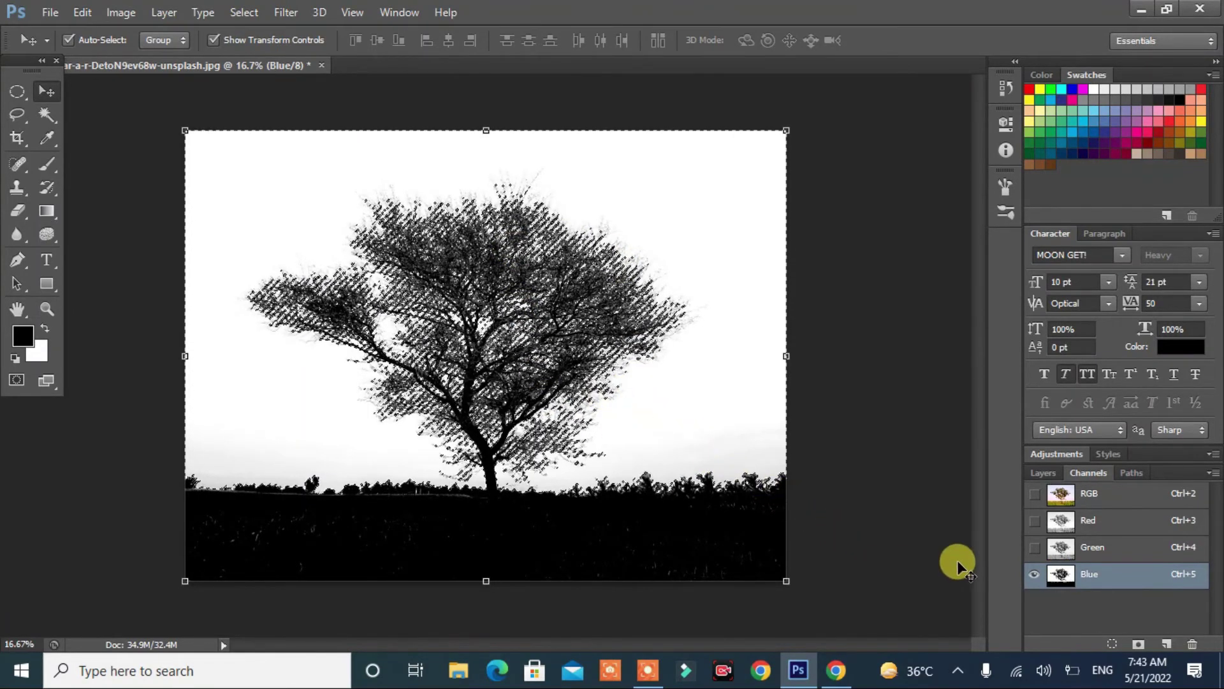
{"action": "left_click", "coordinate": [1137, 644]}
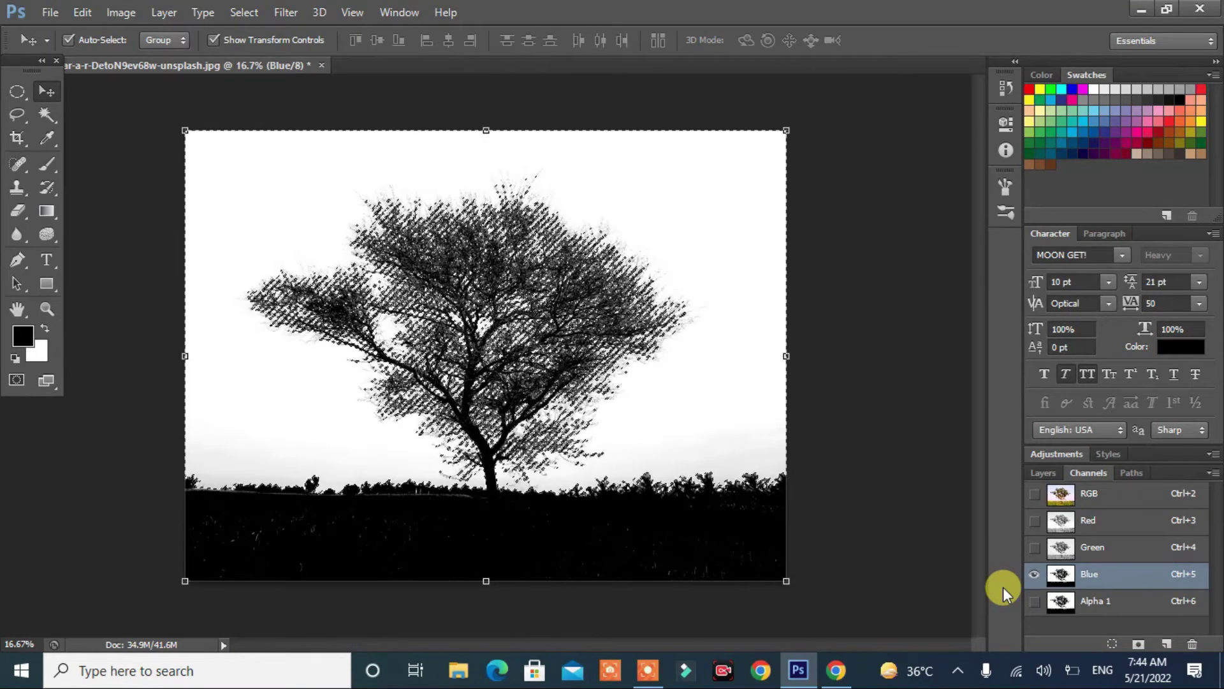
{"action": "key", "text": "ctrl+d"}
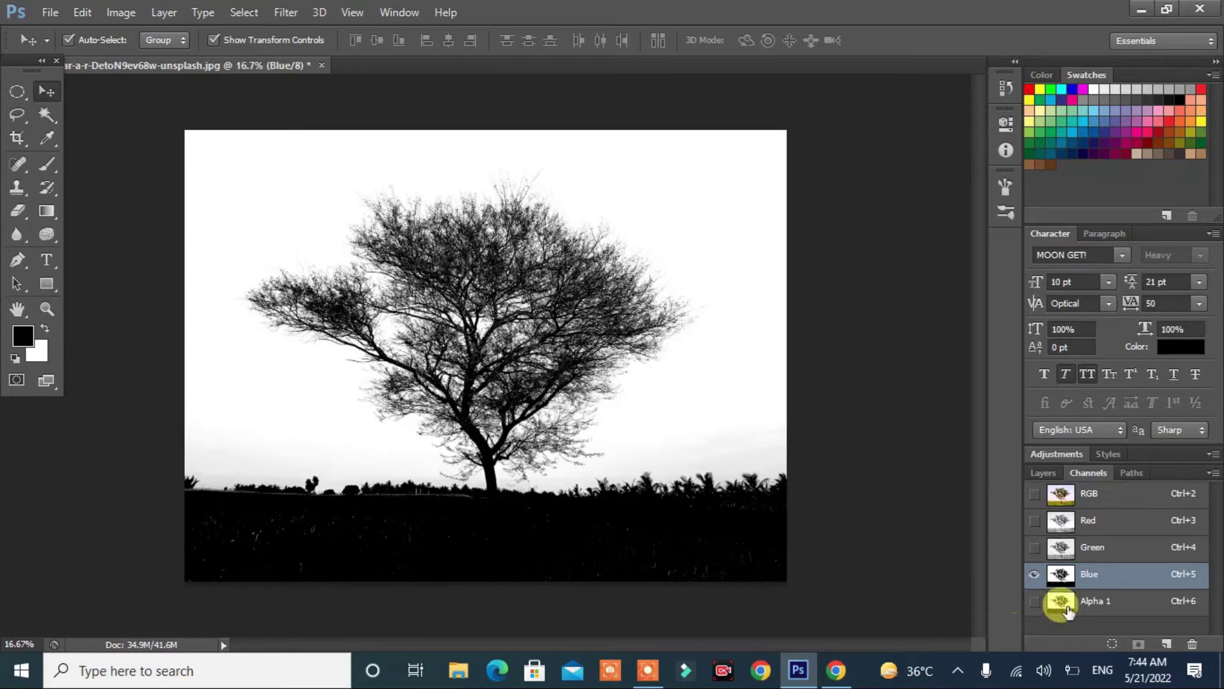
Make Alpha 1 the only visible channel and the one being edited.
{"action": "left_click", "coordinate": [1034, 575]}
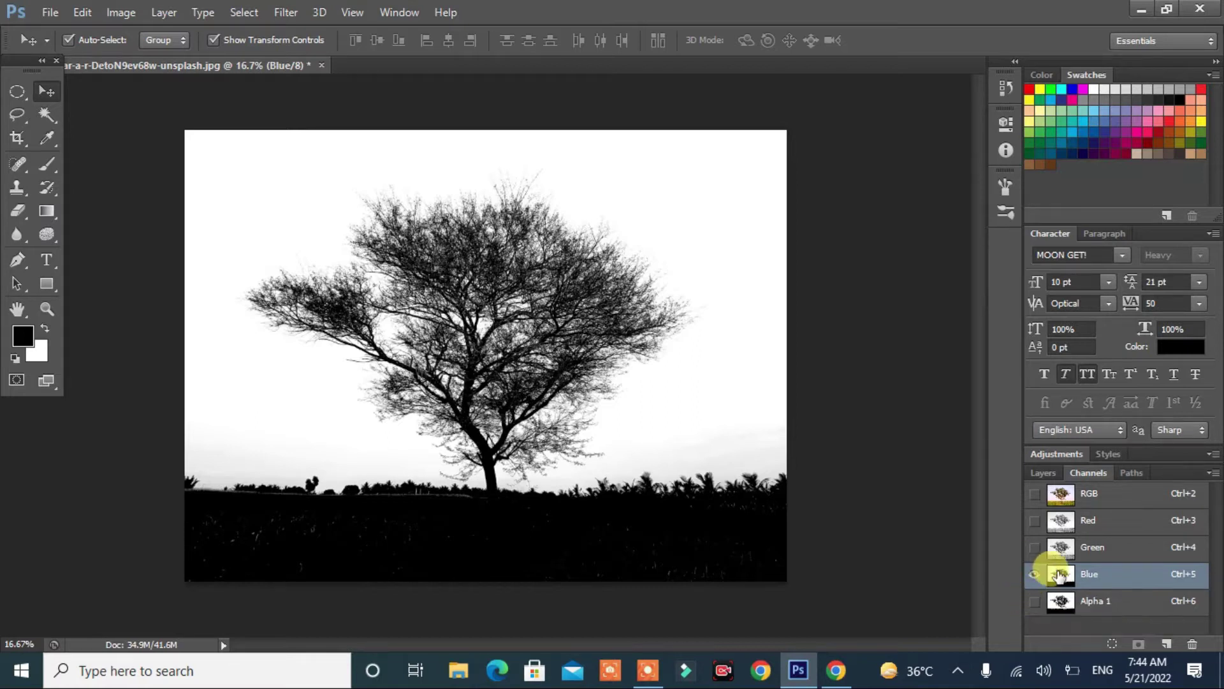
{"action": "left_click", "coordinate": [1034, 602]}
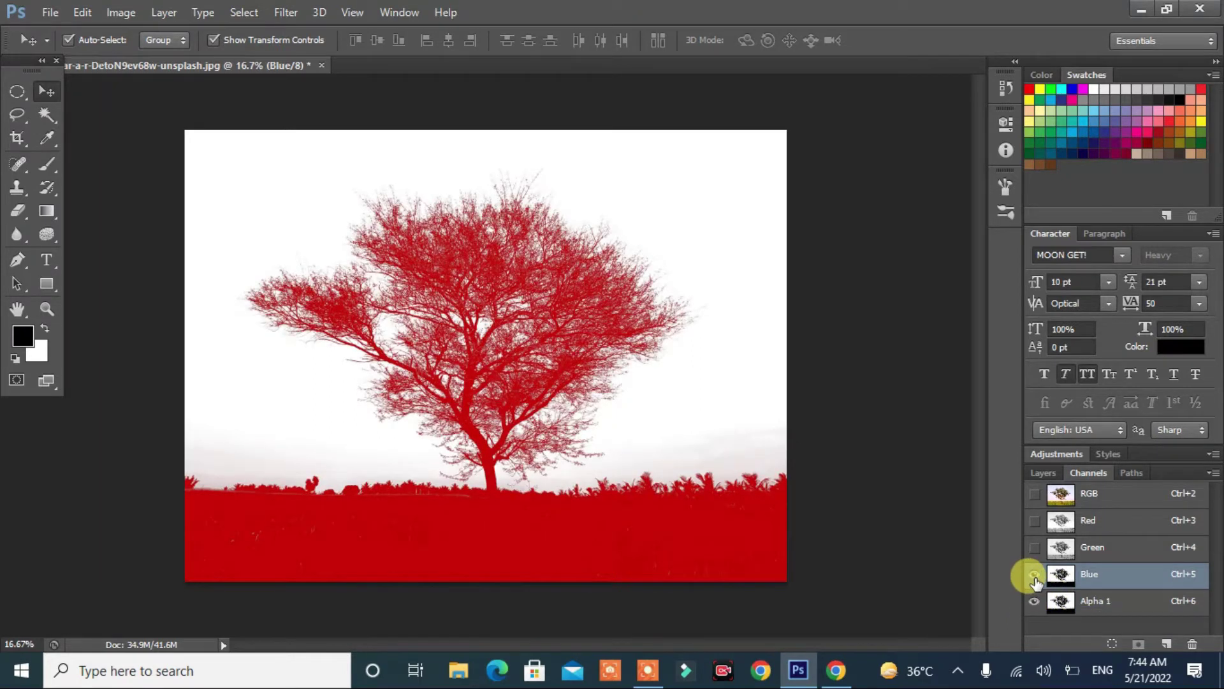
{"action": "left_click", "coordinate": [1035, 580]}
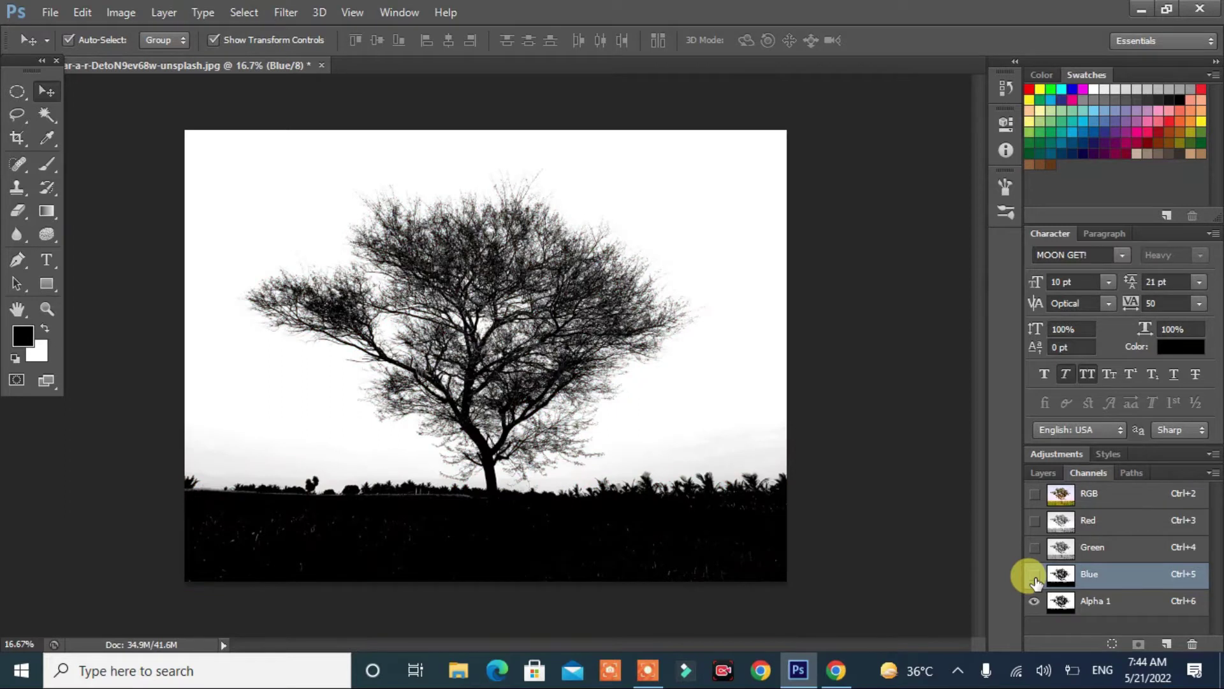
{"action": "left_click", "coordinate": [1092, 609]}
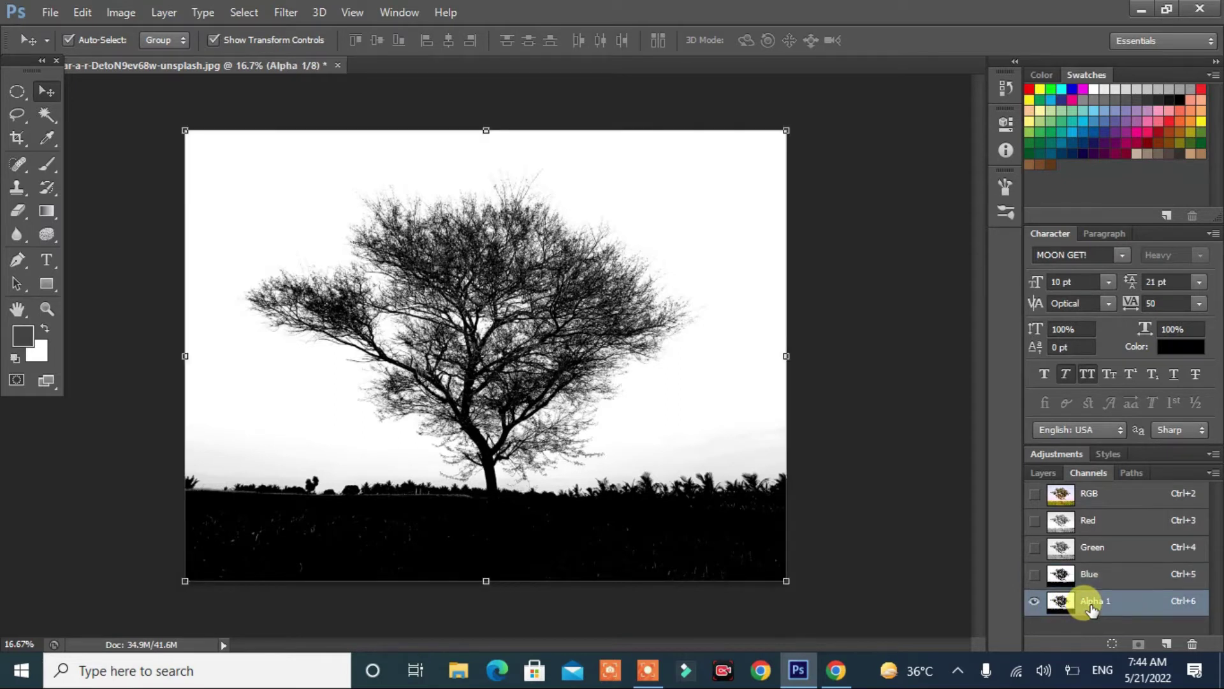
Paint the grey sky in Alpha 1 white with a 308-px Overlay brush, then swap to black.
{"action": "left_click", "coordinate": [42, 169]}
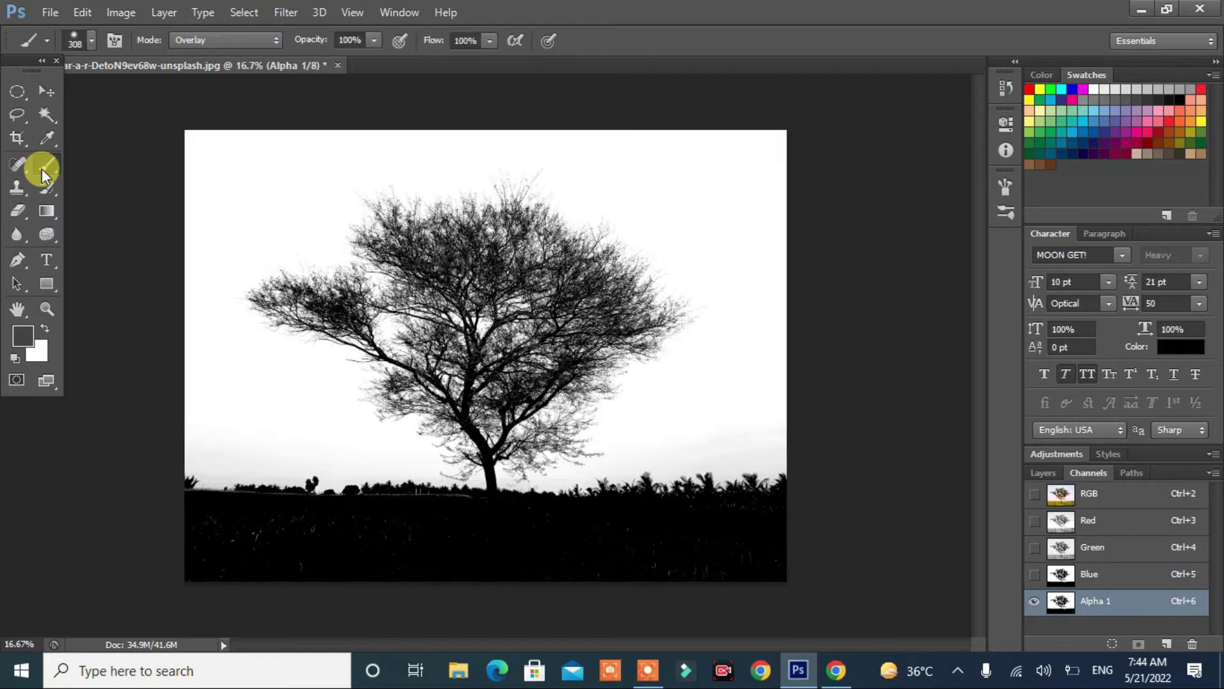
{"action": "left_click", "coordinate": [273, 40]}
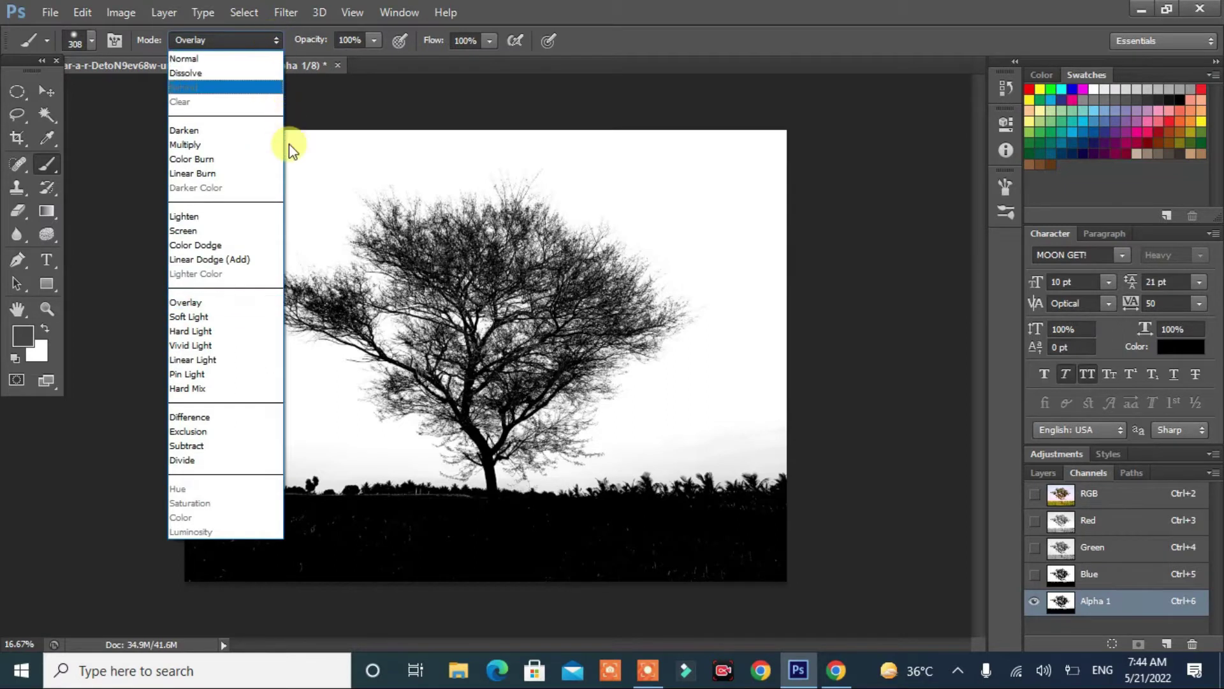
{"action": "left_click", "coordinate": [224, 305]}
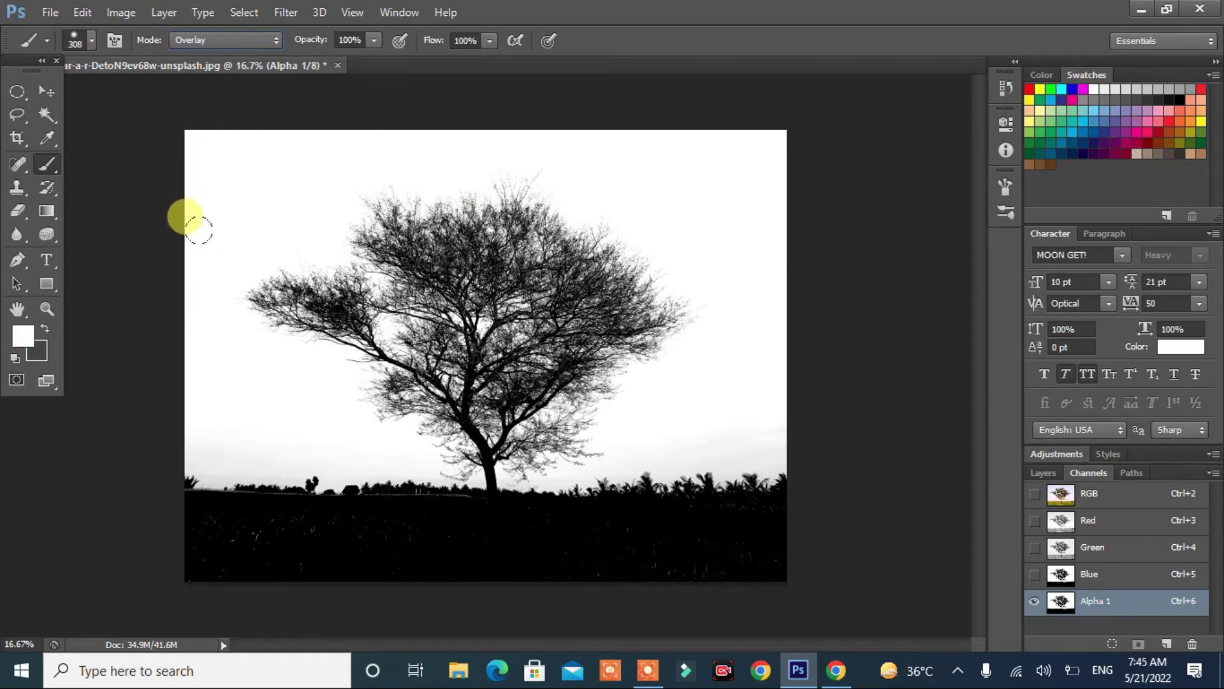
{"action": "mouse_move", "coordinate": [190, 298]}
{"action": "left_mouse_down"}
{"action": "mouse_move", "coordinate": [257, 469]}
{"action": "mouse_move", "coordinate": [350, 460]}
{"action": "mouse_move", "coordinate": [506, 478]}
{"action": "mouse_move", "coordinate": [733, 473]}
{"action": "mouse_move", "coordinate": [763, 457]}
{"action": "mouse_move", "coordinate": [601, 423]}
{"action": "mouse_move", "coordinate": [655, 387]}
{"action": "mouse_move", "coordinate": [692, 331]}
{"action": "mouse_move", "coordinate": [743, 143]}
{"action": "mouse_move", "coordinate": [773, 130]}
{"action": "mouse_move", "coordinate": [218, 140]}
{"action": "mouse_move", "coordinate": [188, 217]}
{"action": "mouse_move", "coordinate": [175, 306]}
{"action": "mouse_move", "coordinate": [224, 397]}
{"action": "mouse_move", "coordinate": [323, 367]}
{"action": "mouse_move", "coordinate": [230, 300]}
{"action": "mouse_move", "coordinate": [255, 247]}
{"action": "mouse_move", "coordinate": [336, 191]}
{"action": "mouse_move", "coordinate": [484, 153]}
{"action": "mouse_move", "coordinate": [536, 159]}
{"action": "mouse_move", "coordinate": [648, 218]}
{"action": "mouse_move", "coordinate": [616, 441]}
{"action": "mouse_move", "coordinate": [697, 385]}
{"action": "mouse_move", "coordinate": [596, 423]}
{"action": "left_mouse_up"}
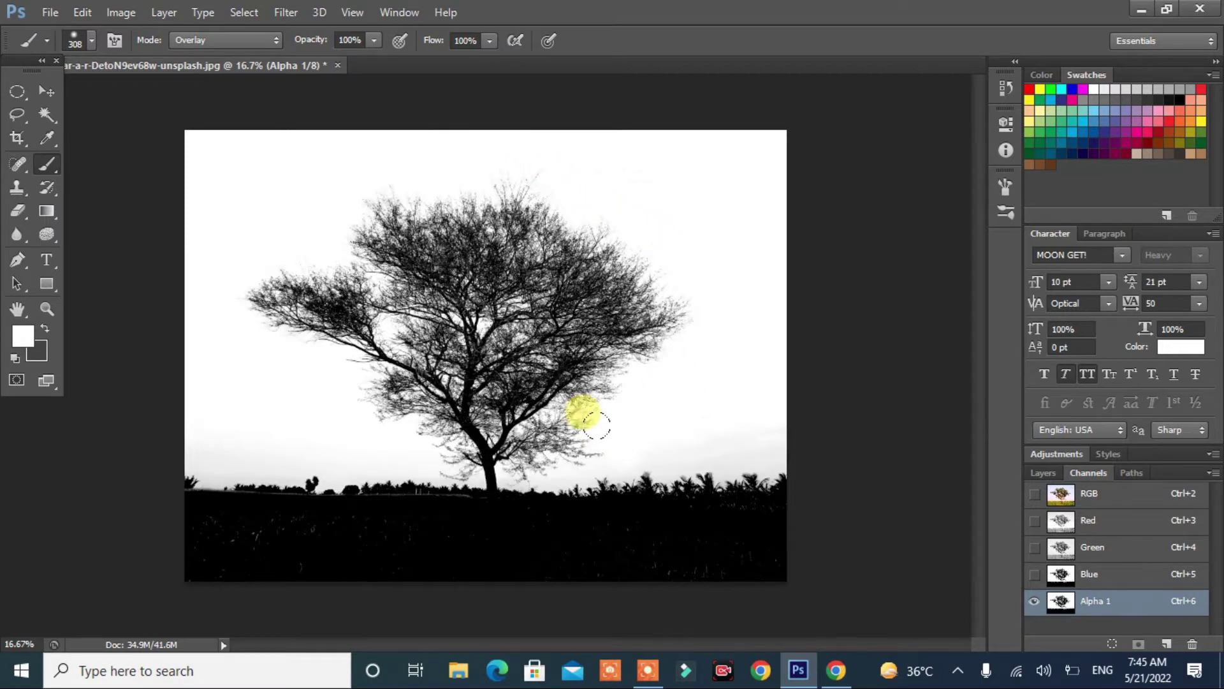
{"action": "left_click", "coordinate": [44, 328]}
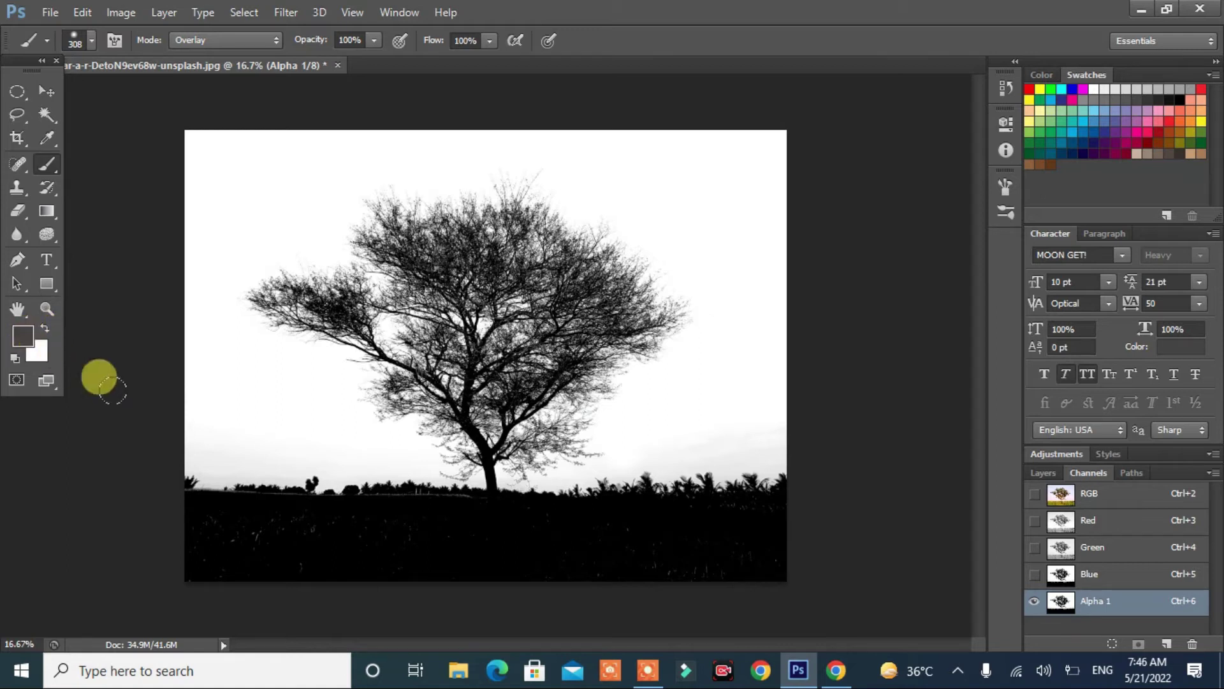
Paint the grass and lower tree branches black with the Overlay brush.
{"action": "mouse_move", "coordinate": [219, 510]}
{"action": "left_mouse_down"}
{"action": "mouse_move", "coordinate": [296, 528]}
{"action": "mouse_move", "coordinate": [437, 527]}
{"action": "mouse_move", "coordinate": [259, 519]}
{"action": "mouse_move", "coordinate": [327, 552]}
{"action": "mouse_move", "coordinate": [221, 562]}
{"action": "mouse_move", "coordinate": [243, 514]}
{"action": "mouse_move", "coordinate": [218, 511]}
{"action": "mouse_move", "coordinate": [334, 533]}
{"action": "mouse_move", "coordinate": [746, 549]}
{"action": "mouse_move", "coordinate": [656, 558]}
{"action": "mouse_move", "coordinate": [635, 525]}
{"action": "mouse_move", "coordinate": [595, 526]}
{"action": "mouse_move", "coordinate": [749, 491]}
{"action": "mouse_move", "coordinate": [238, 511]}
{"action": "mouse_move", "coordinate": [281, 552]}
{"action": "mouse_move", "coordinate": [284, 531]}
{"action": "mouse_move", "coordinate": [517, 570]}
{"action": "mouse_move", "coordinate": [717, 563]}
{"action": "mouse_move", "coordinate": [762, 547]}
{"action": "mouse_move", "coordinate": [766, 567]}
{"action": "mouse_move", "coordinate": [631, 561]}
{"action": "mouse_move", "coordinate": [522, 523]}
{"action": "mouse_move", "coordinate": [468, 454]}
{"action": "mouse_move", "coordinate": [442, 386]}
{"action": "mouse_move", "coordinate": [454, 277]}
{"action": "mouse_move", "coordinate": [380, 219]}
{"action": "mouse_move", "coordinate": [500, 197]}
{"action": "mouse_move", "coordinate": [562, 229]}
{"action": "mouse_move", "coordinate": [582, 268]}
{"action": "mouse_move", "coordinate": [636, 299]}
{"action": "mouse_move", "coordinate": [648, 273]}
{"action": "mouse_move", "coordinate": [491, 155]}
{"action": "mouse_move", "coordinate": [404, 180]}
{"action": "mouse_move", "coordinate": [352, 176]}
{"action": "mouse_move", "coordinate": [347, 211]}
{"action": "mouse_move", "coordinate": [375, 241]}
{"action": "mouse_move", "coordinate": [342, 243]}
{"action": "mouse_move", "coordinate": [391, 263]}
{"action": "mouse_move", "coordinate": [370, 273]}
{"action": "mouse_move", "coordinate": [415, 278]}
{"action": "mouse_move", "coordinate": [415, 317]}
{"action": "mouse_move", "coordinate": [457, 415]}
{"action": "mouse_move", "coordinate": [450, 443]}
{"action": "mouse_move", "coordinate": [440, 431]}
{"action": "mouse_move", "coordinate": [520, 436]}
{"action": "mouse_move", "coordinate": [619, 304]}
{"action": "mouse_move", "coordinate": [541, 251]}
{"action": "mouse_move", "coordinate": [424, 210]}
{"action": "mouse_move", "coordinate": [292, 264]}
{"action": "mouse_move", "coordinate": [238, 268]}
{"action": "mouse_move", "coordinate": [277, 309]}
{"action": "mouse_move", "coordinate": [338, 322]}
{"action": "mouse_move", "coordinate": [366, 345]}
{"action": "mouse_move", "coordinate": [369, 382]}
{"action": "mouse_move", "coordinate": [435, 392]}
{"action": "left_mouse_up"}
{"action": "mouse_move", "coordinate": [409, 359]}
{"action": "left_mouse_down"}
{"action": "mouse_move", "coordinate": [450, 402]}
{"action": "mouse_move", "coordinate": [429, 442]}
{"action": "mouse_move", "coordinate": [506, 438]}
{"action": "mouse_move", "coordinate": [557, 404]}
{"action": "mouse_move", "coordinate": [582, 325]}
{"action": "mouse_move", "coordinate": [631, 289]}
{"action": "mouse_move", "coordinate": [637, 323]}
{"action": "mouse_move", "coordinate": [585, 346]}
{"action": "left_mouse_up"}
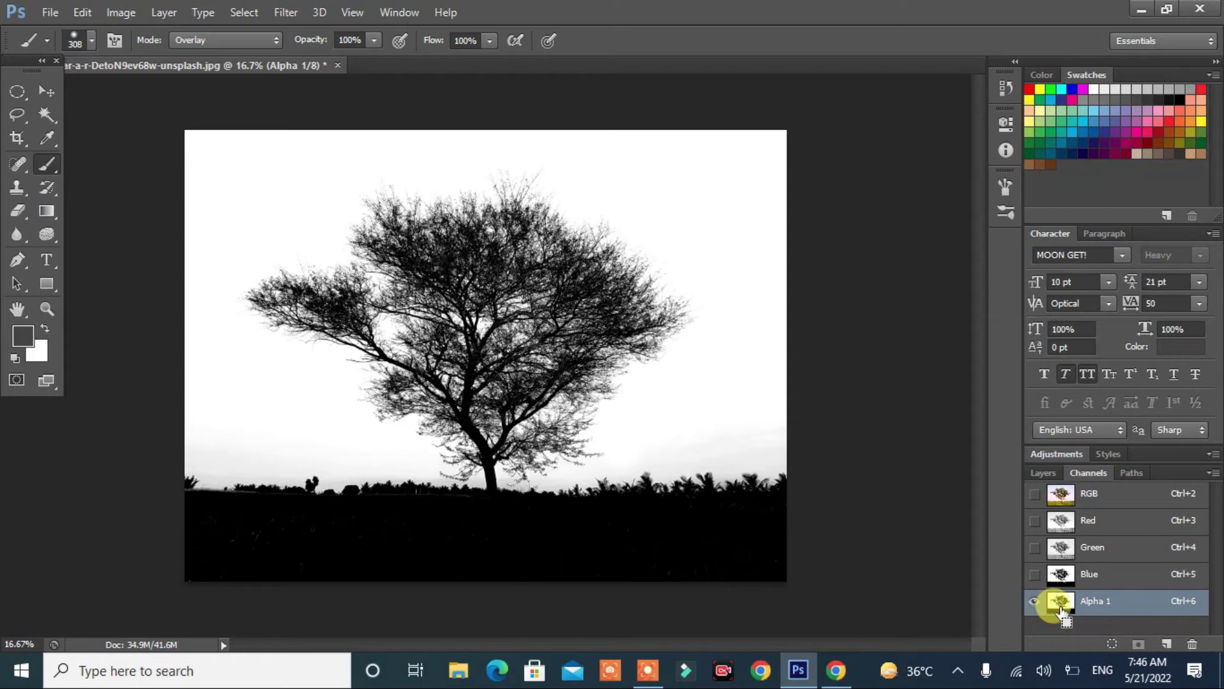
Load Alpha 1 as a selection and go back to the Layers panel.
{"action": "left_click", "coordinate": [1061, 606], "text": "ctrl"}
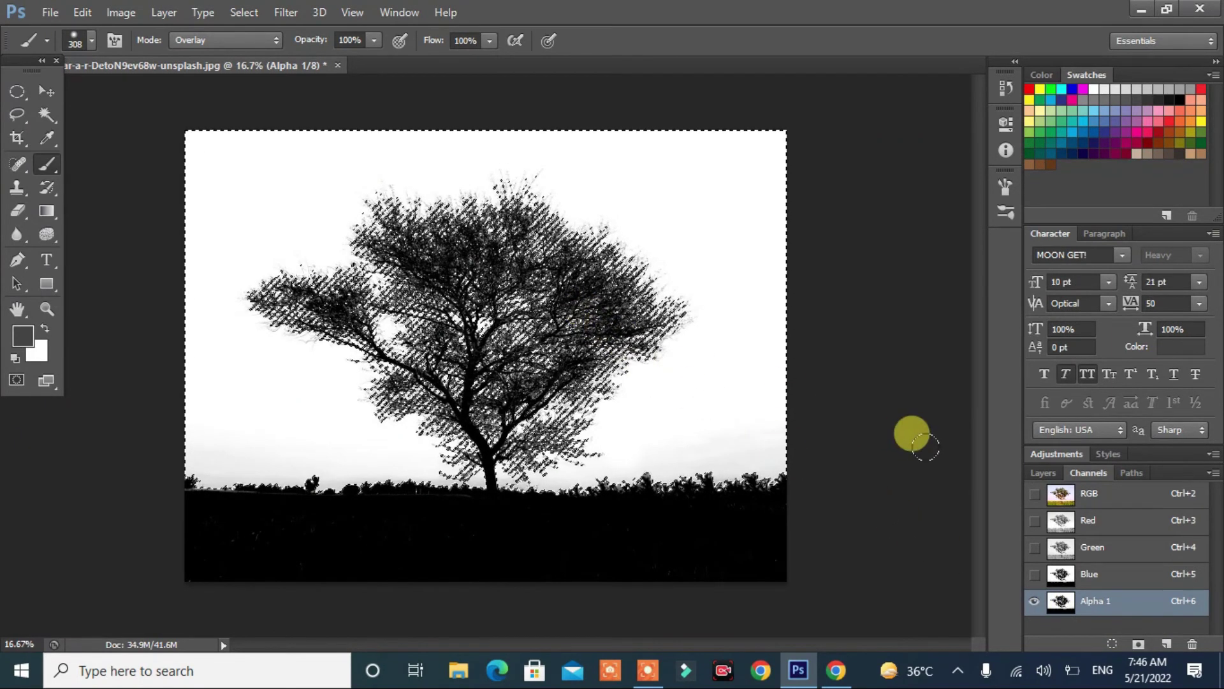
{"action": "left_click", "coordinate": [1046, 473]}
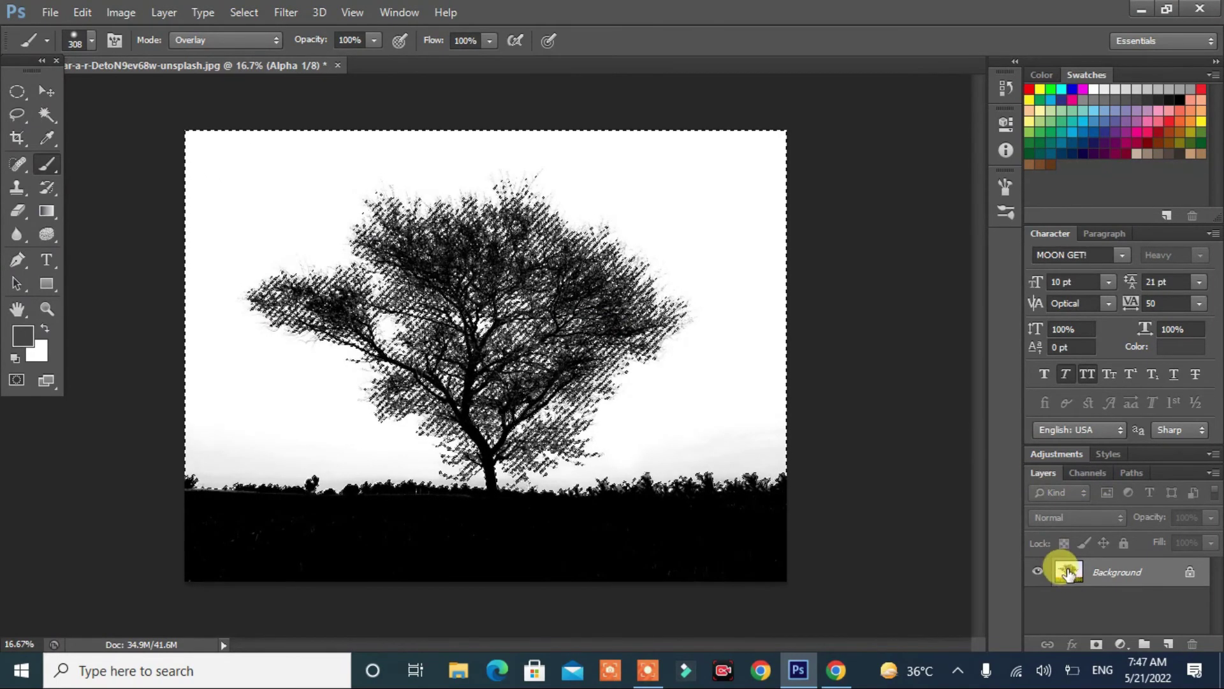
Add a layer mask from the selection, invert it to hide the sky, and zoom in.
{"action": "left_click", "coordinate": [1096, 644]}
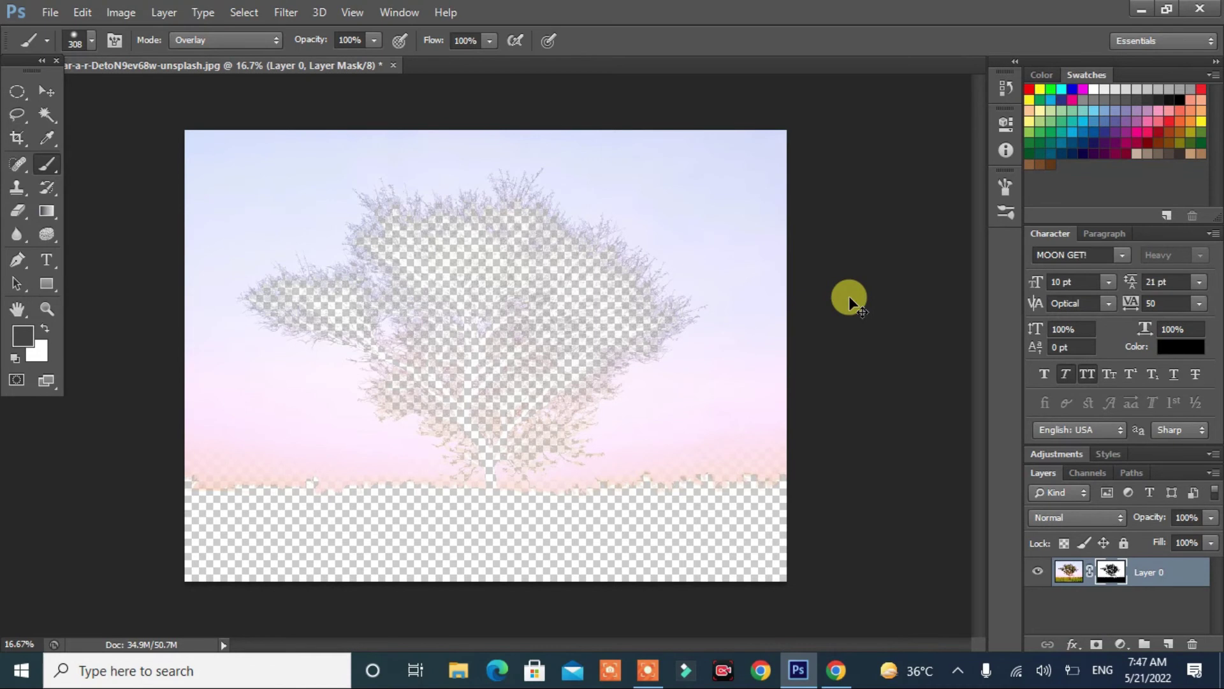
{"action": "key", "text": "ctrl+i"}
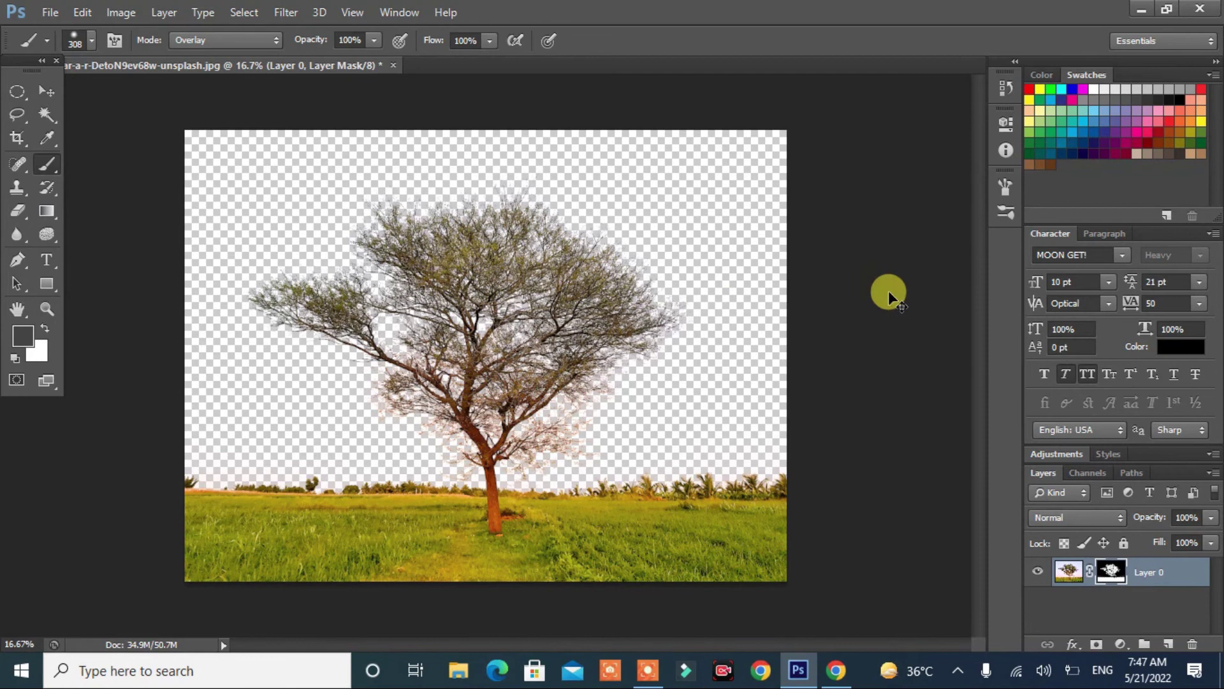
{"action": "key", "text": "ctrl+plus"}
{"action": "key", "text": "ctrl+plus"}
{"action": "key", "text": "ctrl+plus"}
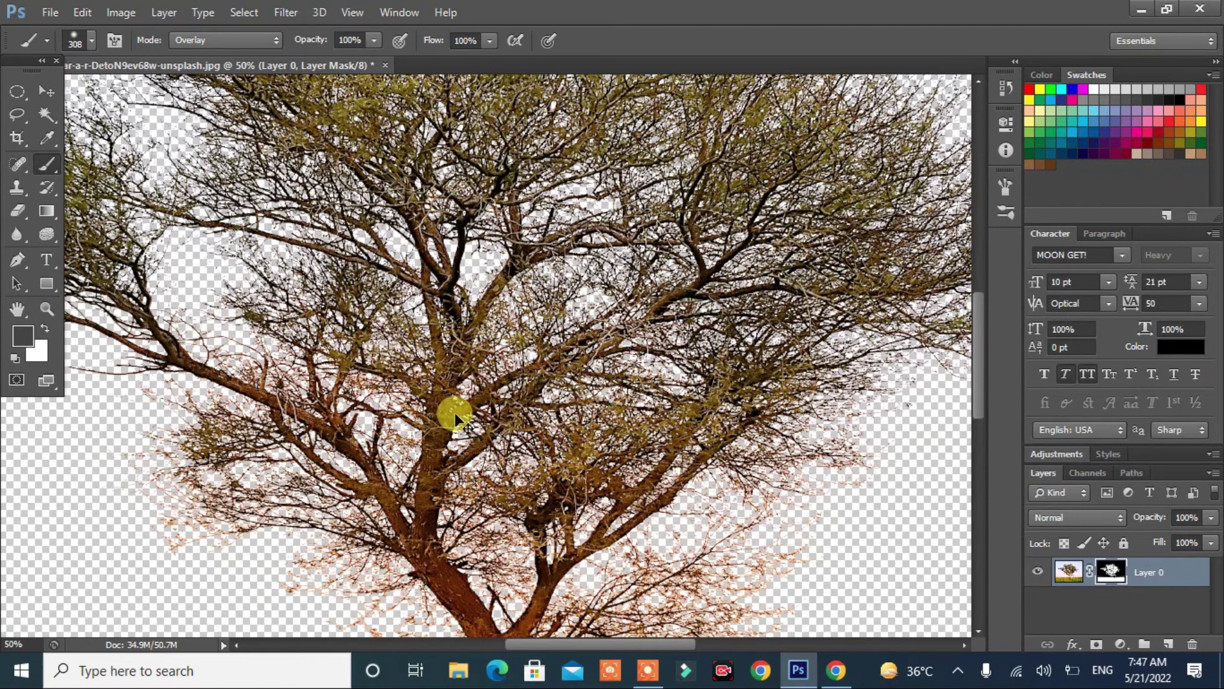
{"action": "key", "text": "ctrl+0"}
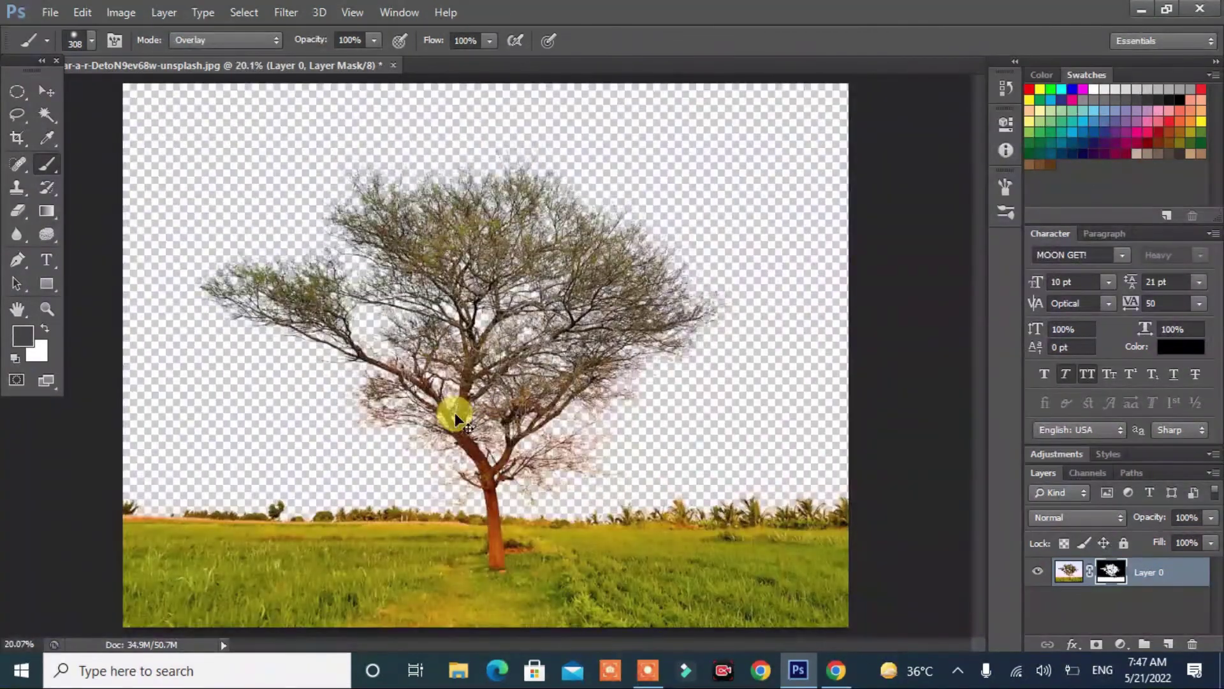